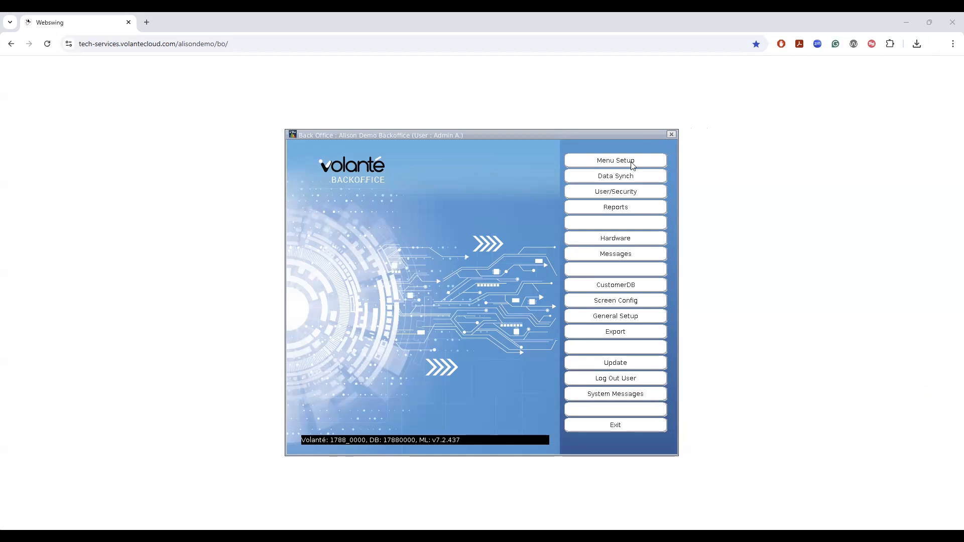
Step: Open Menu Setup, expand the menu tree through El Furniture and Desserts to Baked, and widen the window
left_click(632, 165)
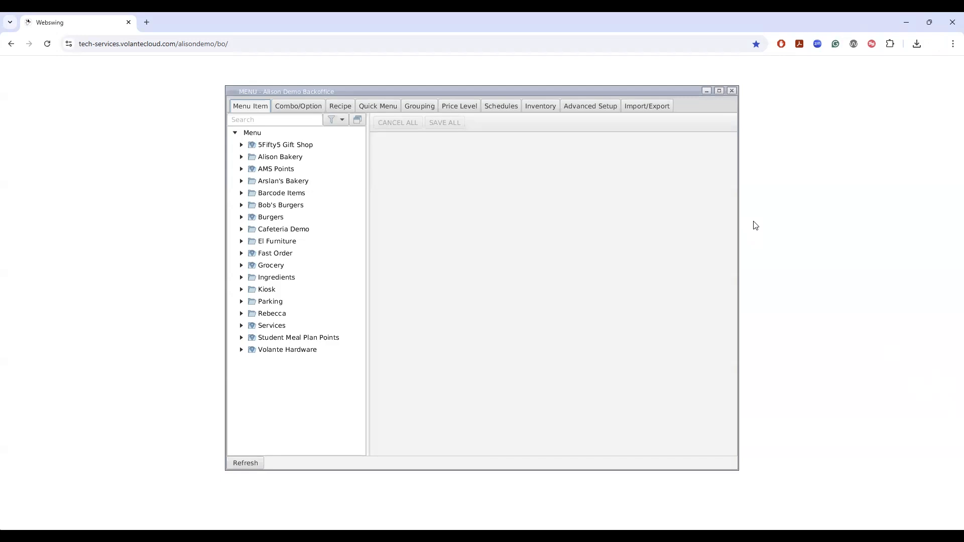
left_click(242, 241)
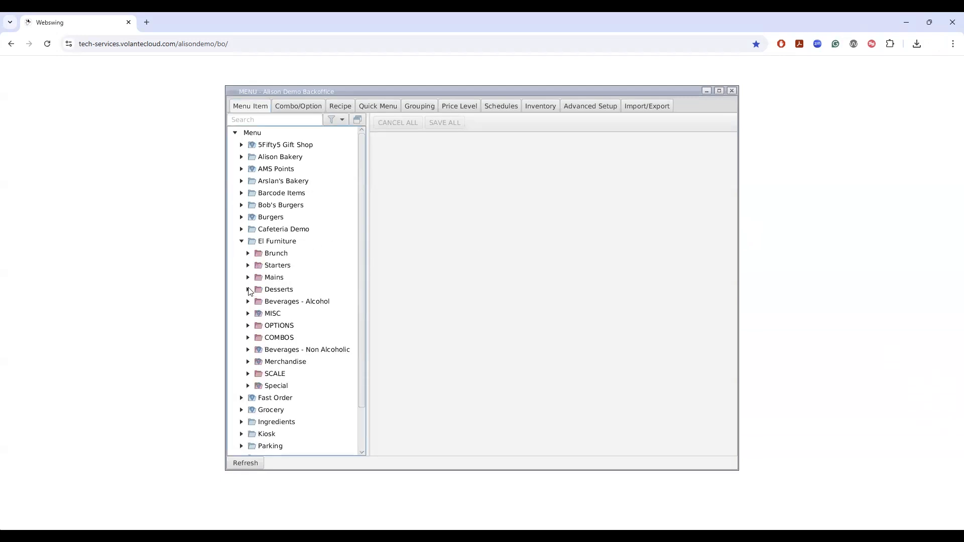
left_click(248, 289)
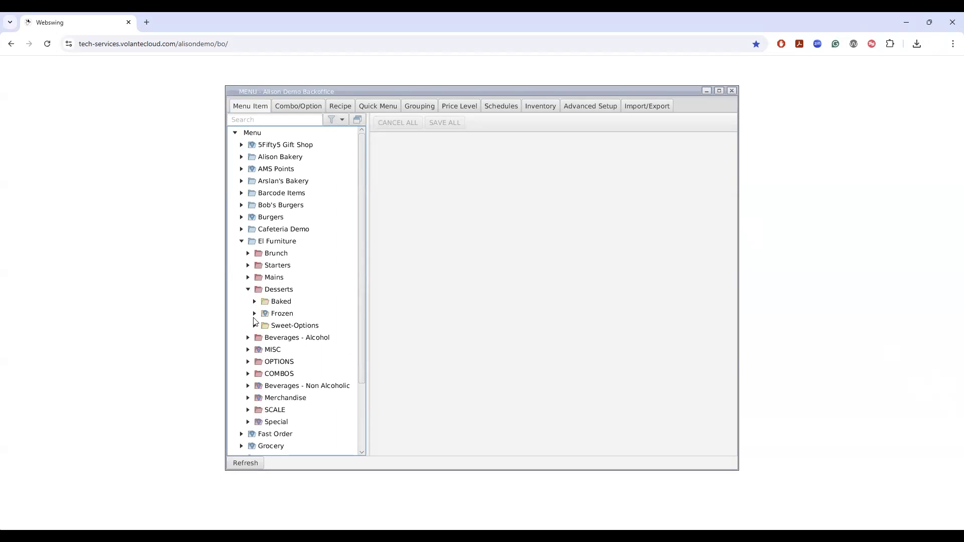
left_click(254, 302)
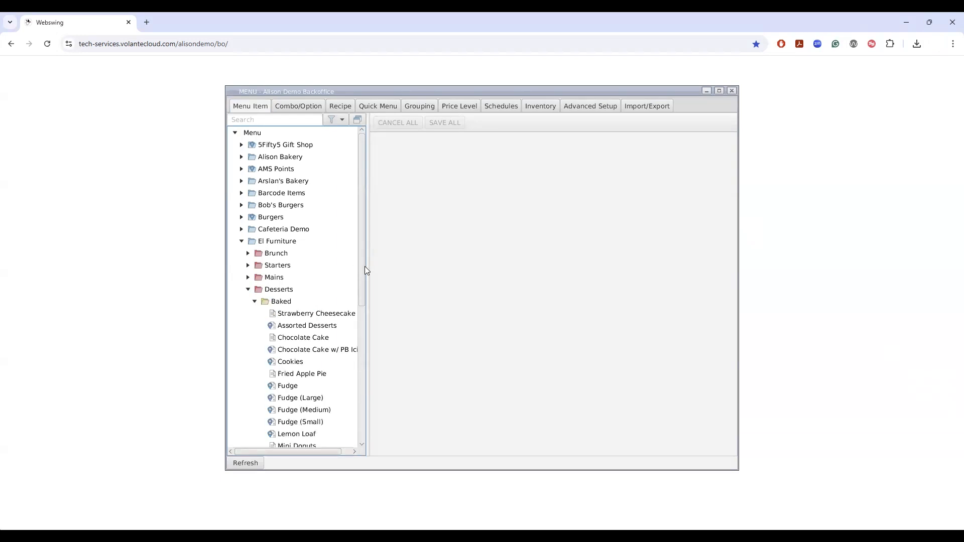
left_click_drag(226, 312, 143, 321)
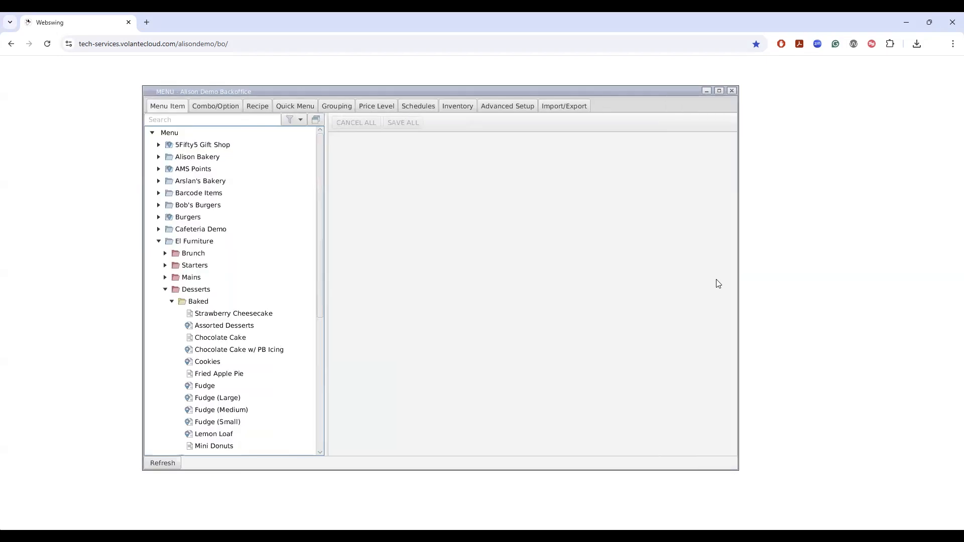
left_click_drag(738, 284, 850, 285)
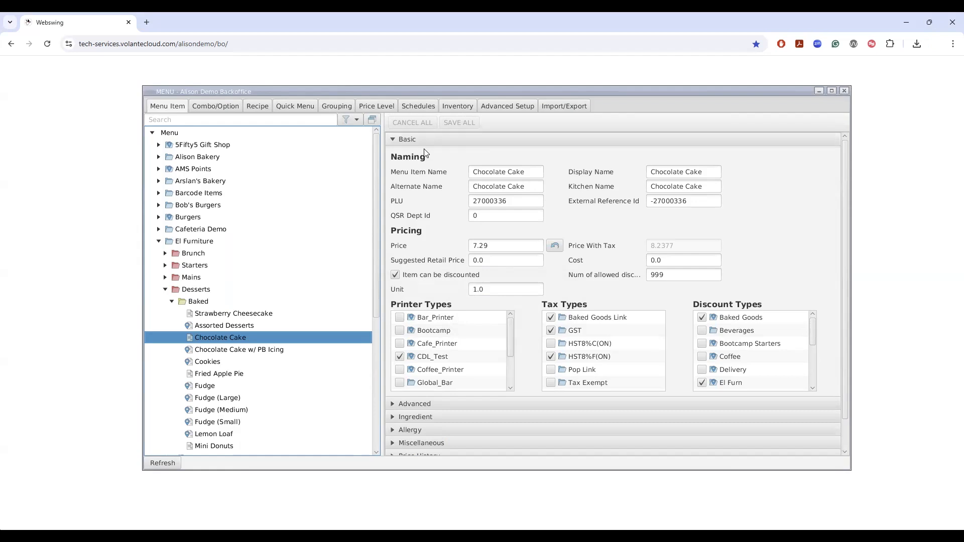
Step: In the Chocolate Cake item's allergy settings, enable the Milk allergen and disable Dairy
left_click(393, 139)
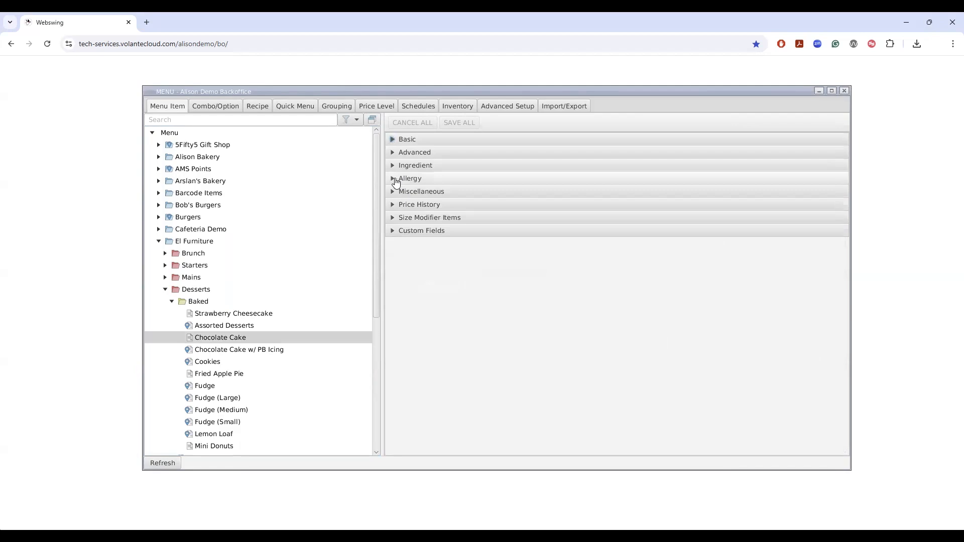
left_click(393, 180)
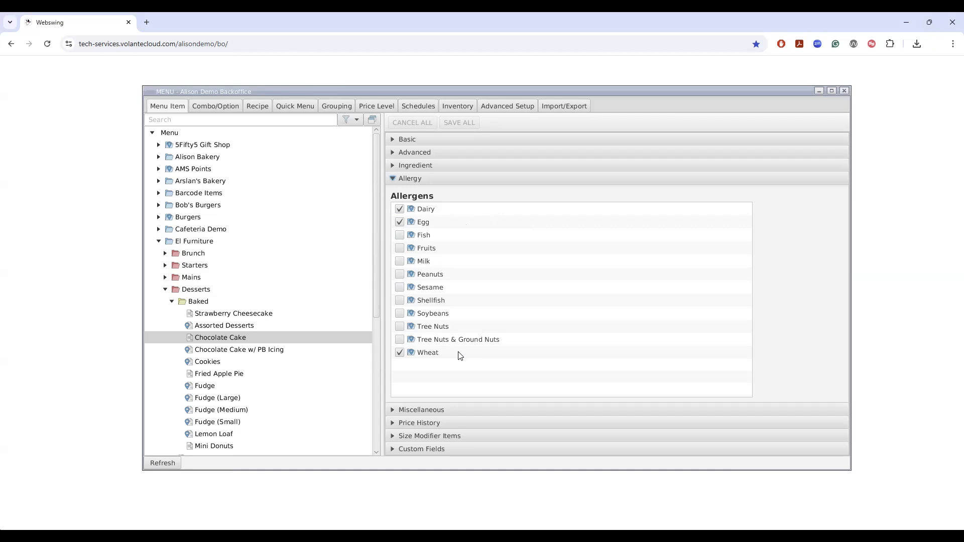
left_click(399, 261)
left_click(400, 209)
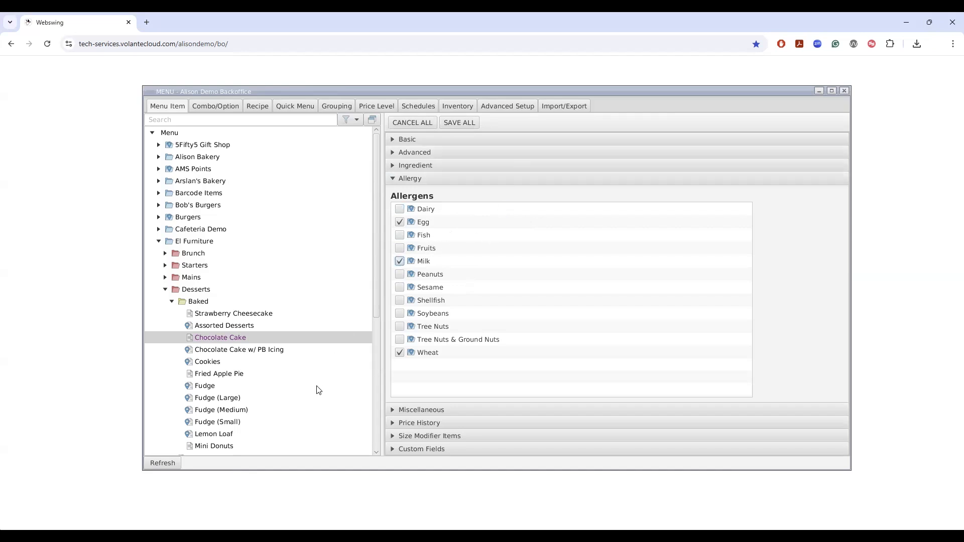
Step: Assign the Wheat and Dairy allergens to the Lemon Loaf item and save all pending menu item changes
left_click(222, 434)
left_click(399, 352)
left_click(399, 209)
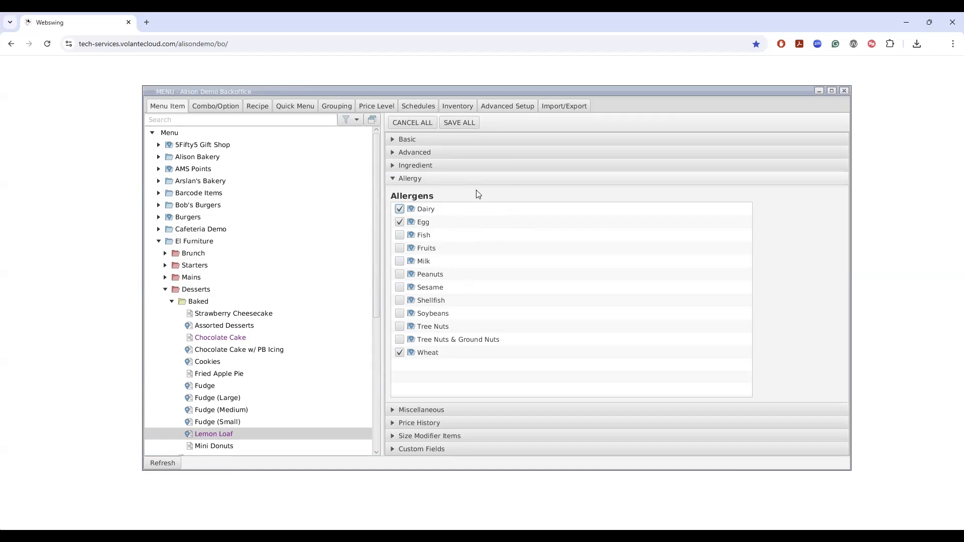
left_click(459, 124)
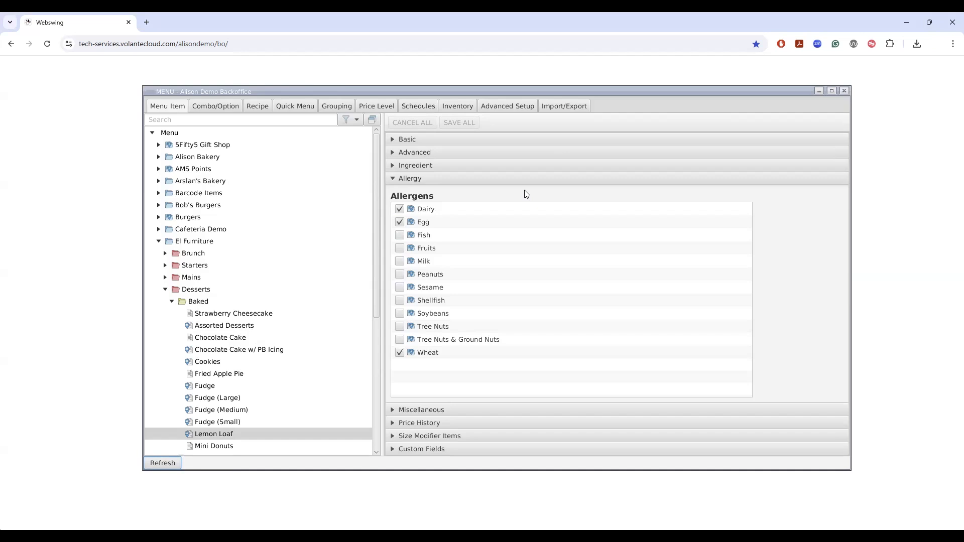
Step: Add and save a new allergen named Aspartame in the allergen groupings, and return to the Lemon Loaf's allergy list
left_click(335, 107)
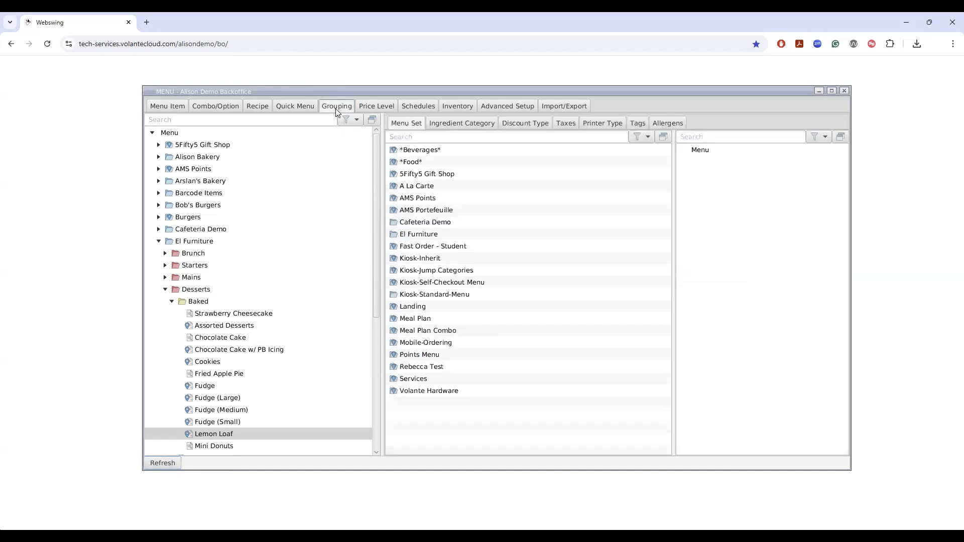
left_click(680, 126)
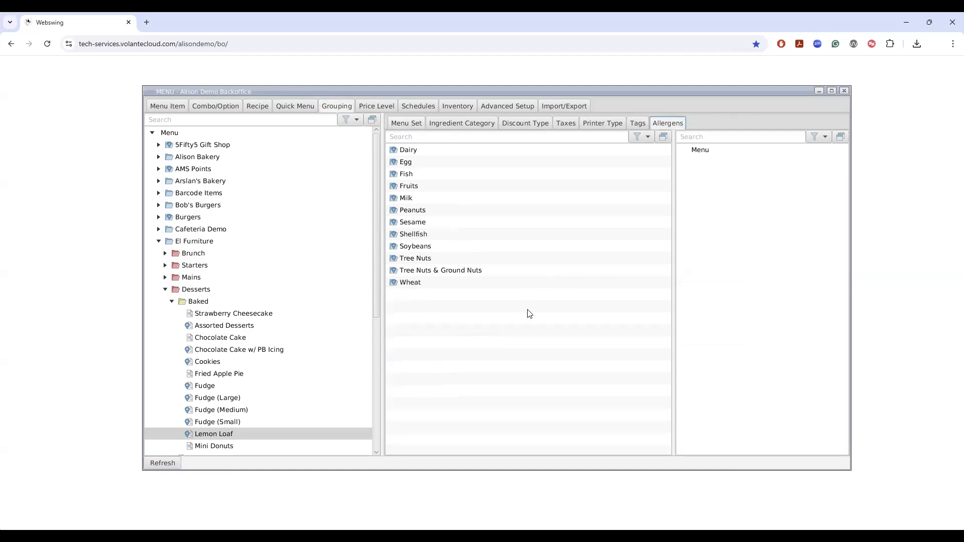
right_click(467, 299)
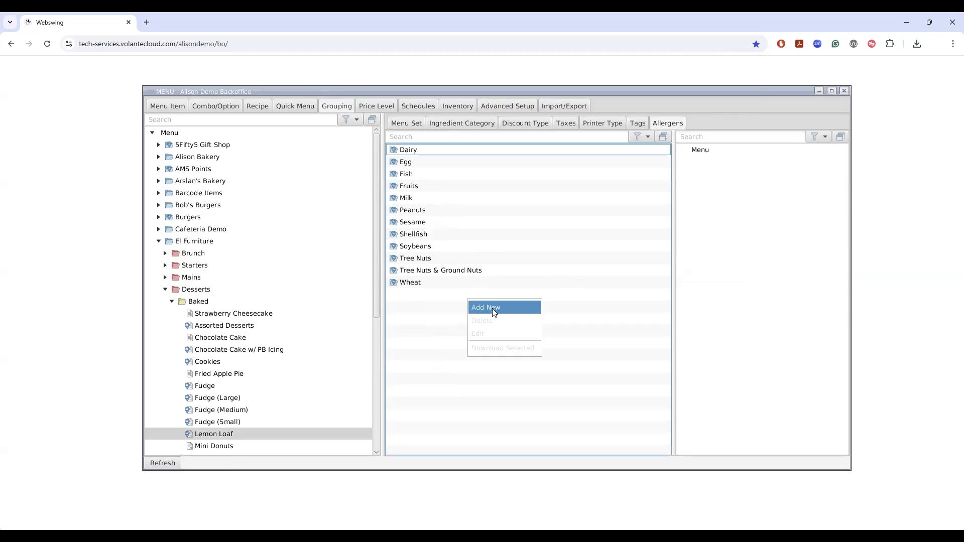
left_click(493, 309)
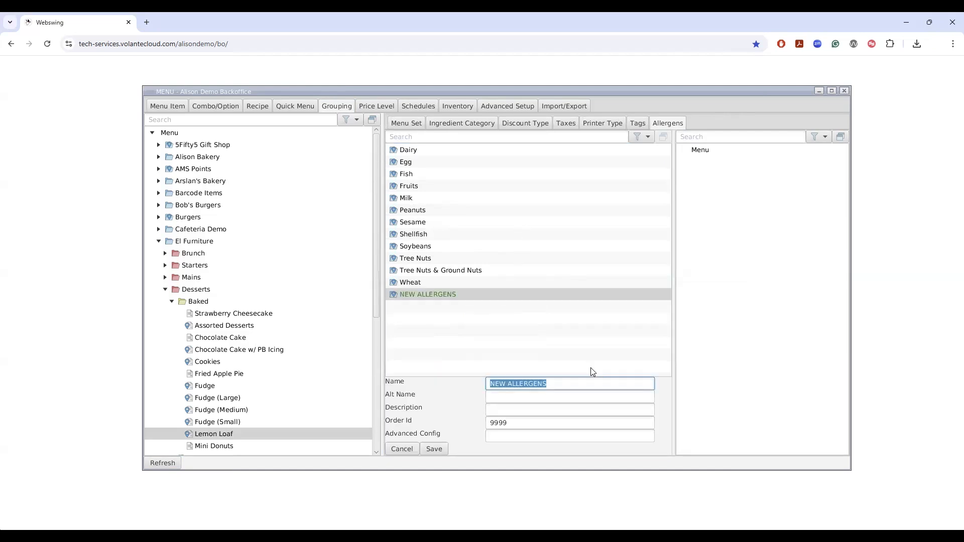
type("Aspartame")
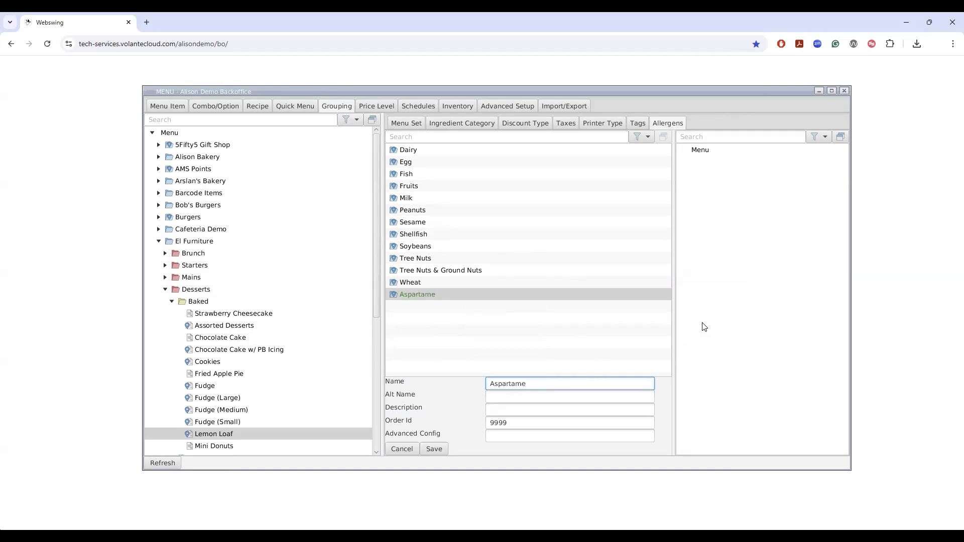
left_click(433, 449)
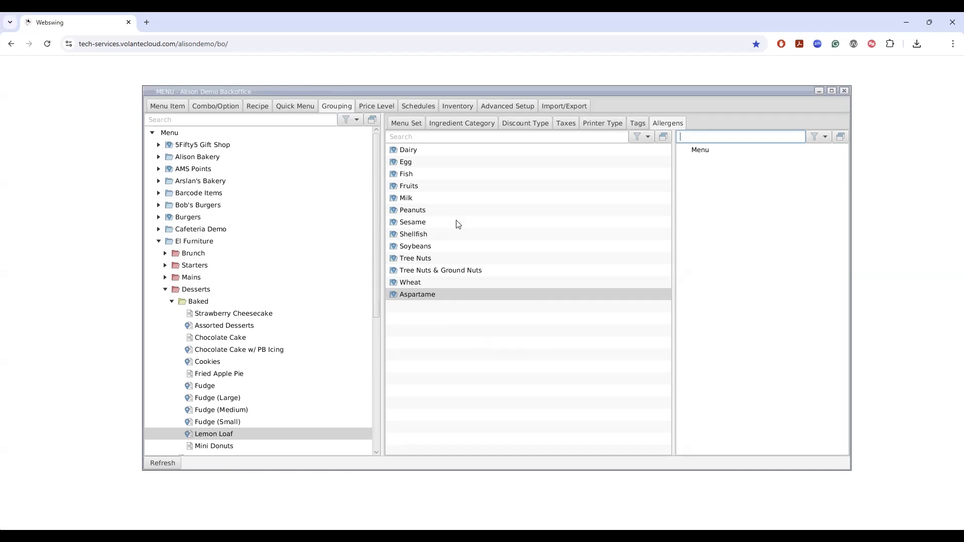
left_click(172, 106)
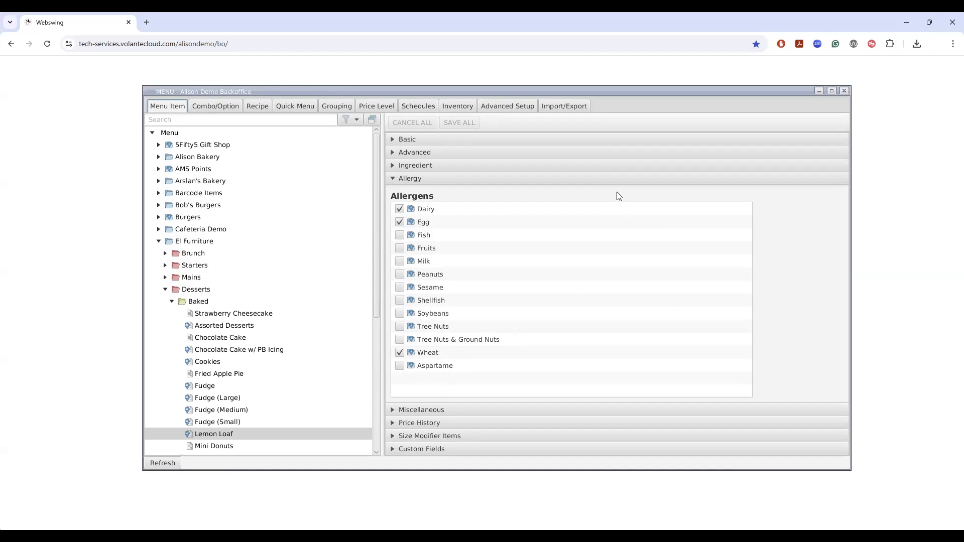
Step: Close the menu editor and send the Menu Setup component update to all terminals through Data Synch
left_click(845, 91)
left_click(641, 177)
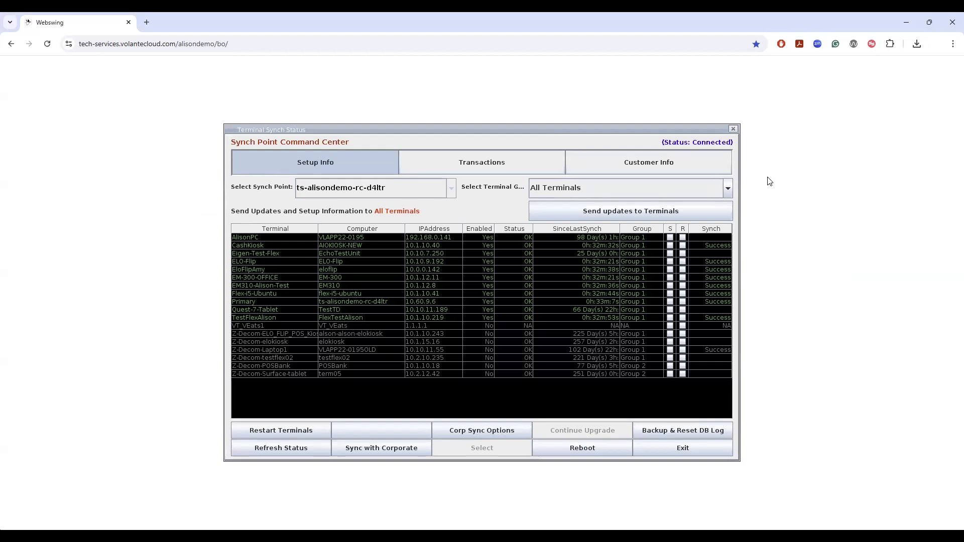
left_click(702, 213)
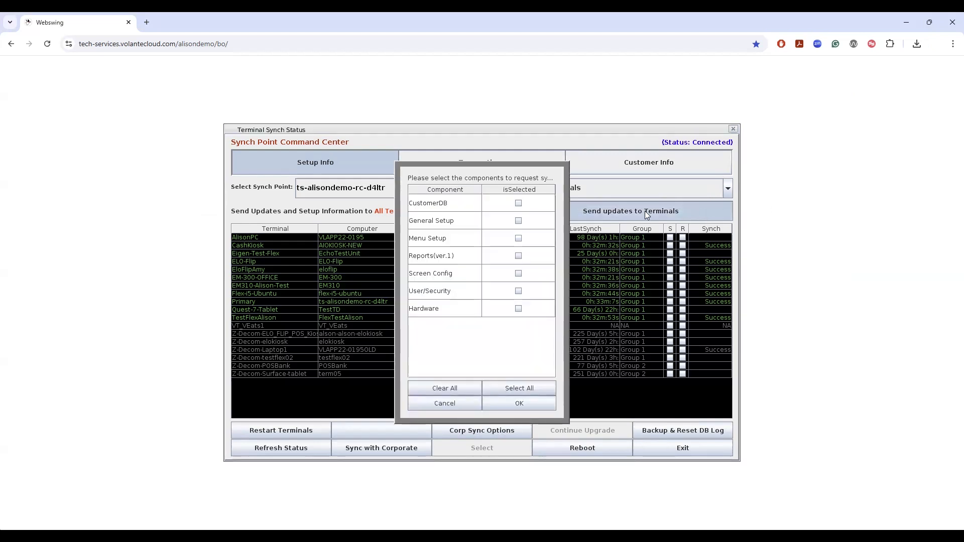
left_click(519, 238)
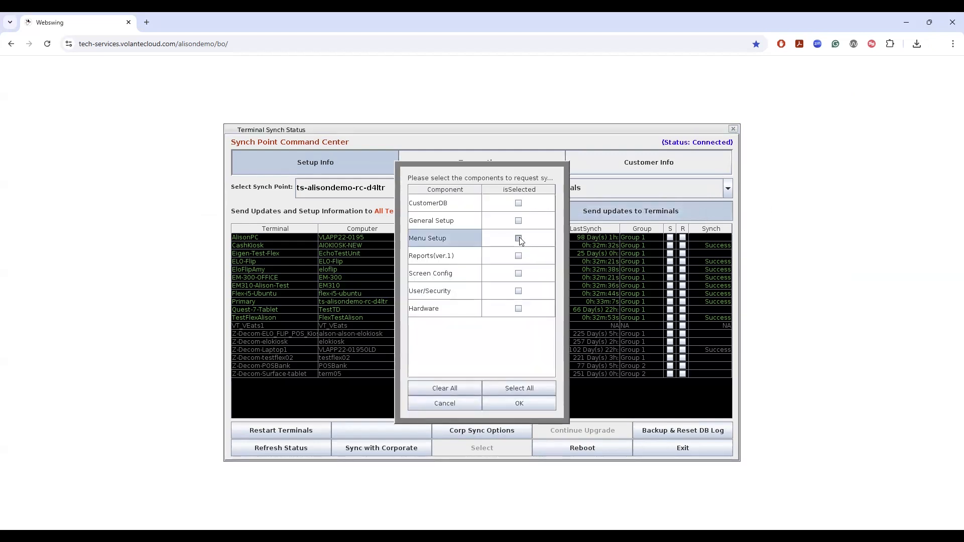
left_click(522, 402)
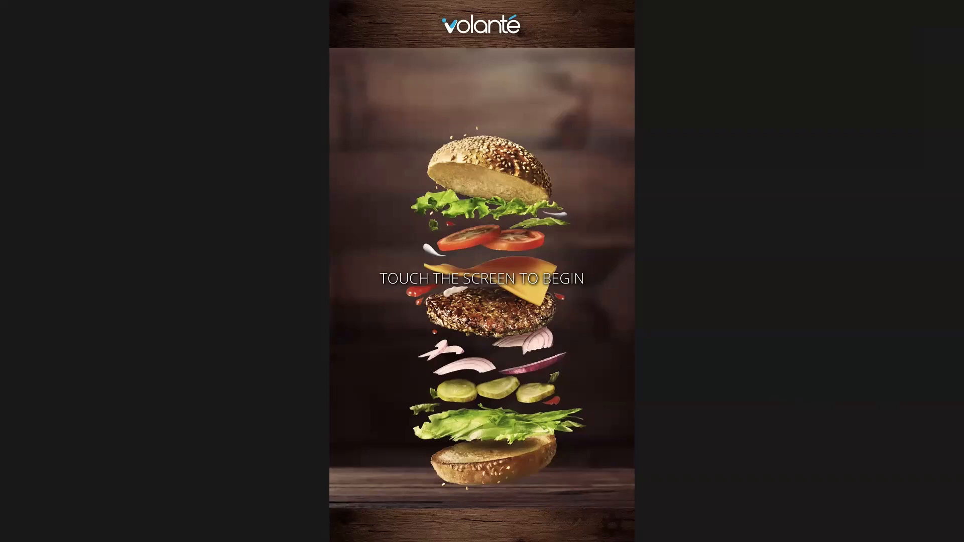
Step: Start a dine-in order on the self-ordering kiosk, skipping the customer card login
left_click(722, 303)
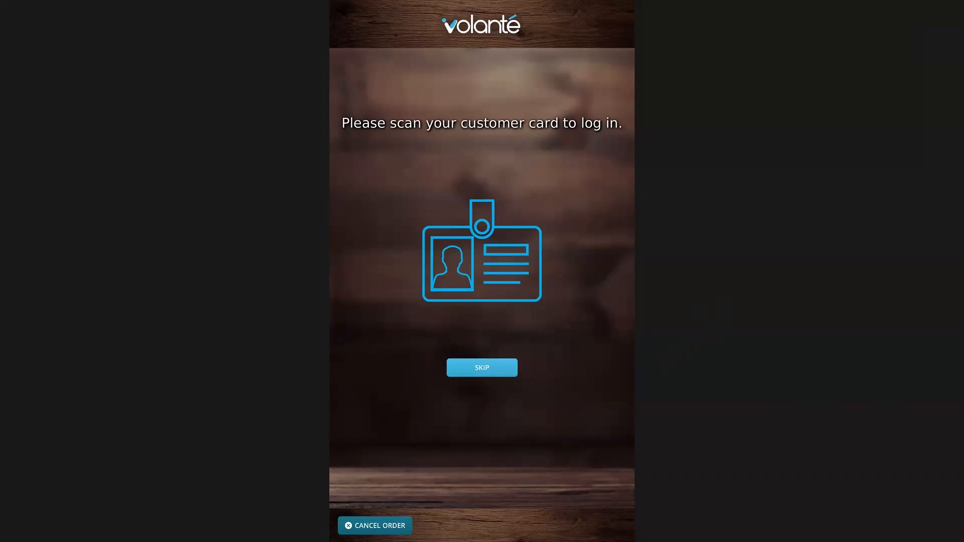
left_click(482, 367)
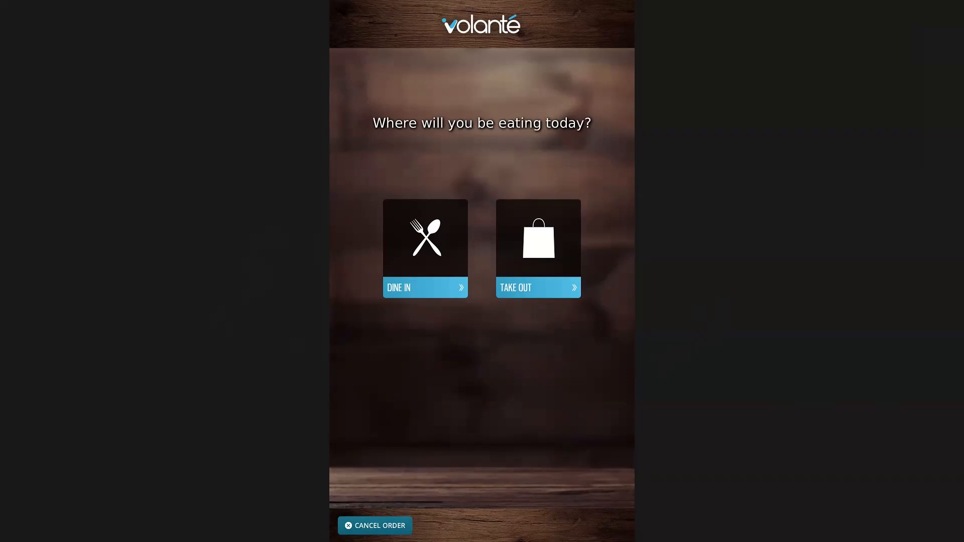
left_click(426, 249)
scroll(786, 244, "down", 2)
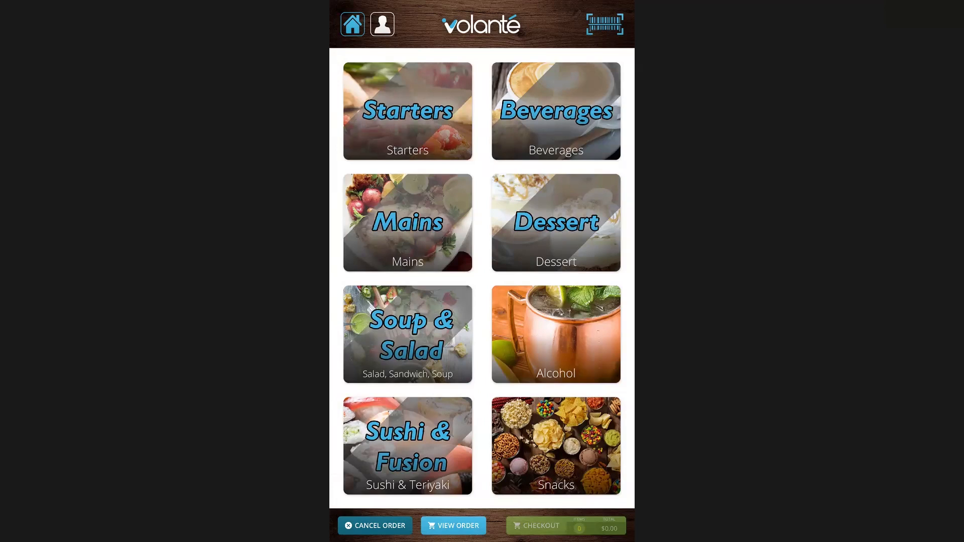
Step: Add a New York Striploin from Mains to the order, cooked Rare, and decline the Lunch Combo upgrade
left_click(392, 239)
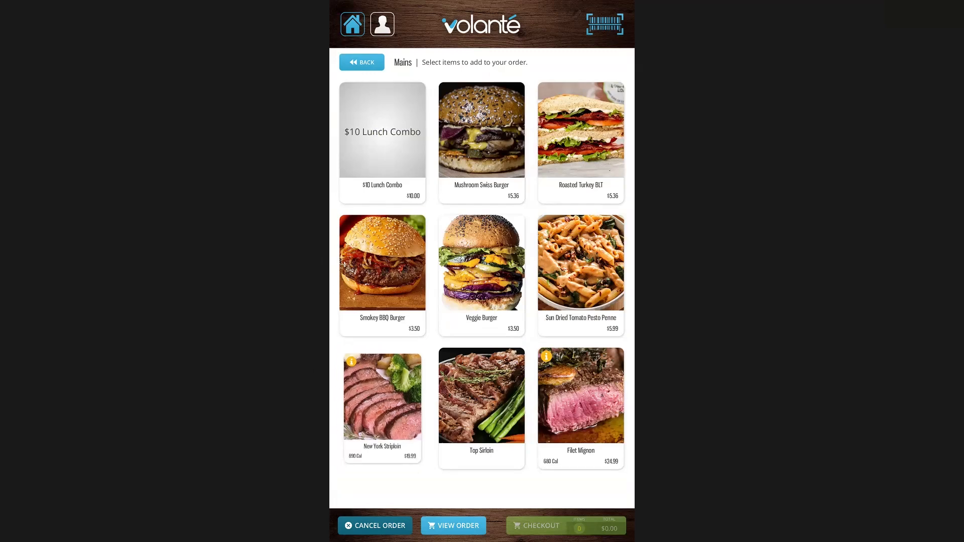
left_click(348, 356)
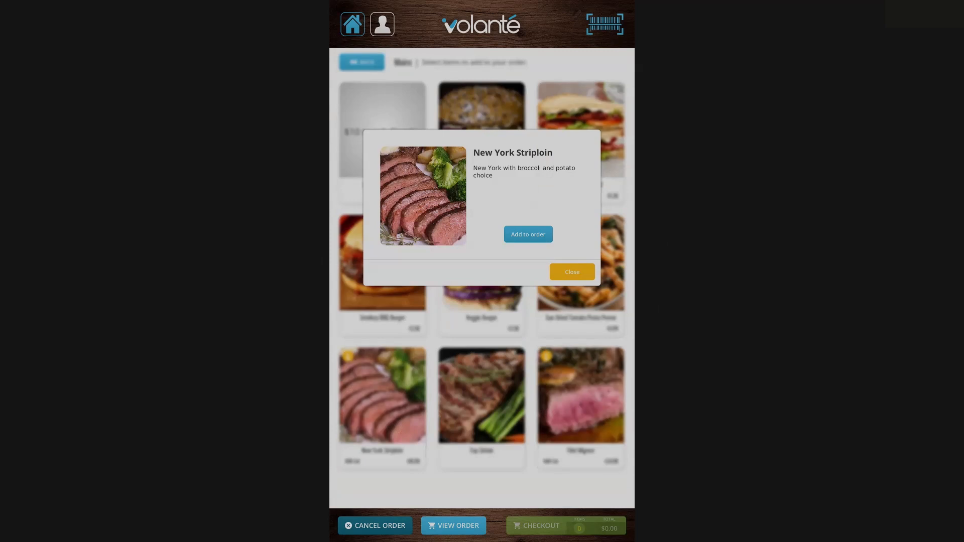
left_click(528, 235)
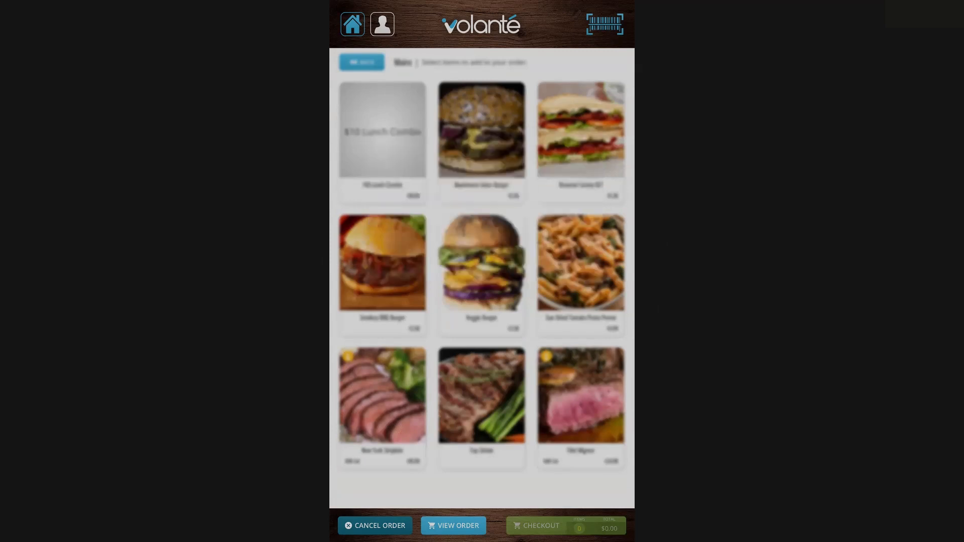
left_click(482, 199)
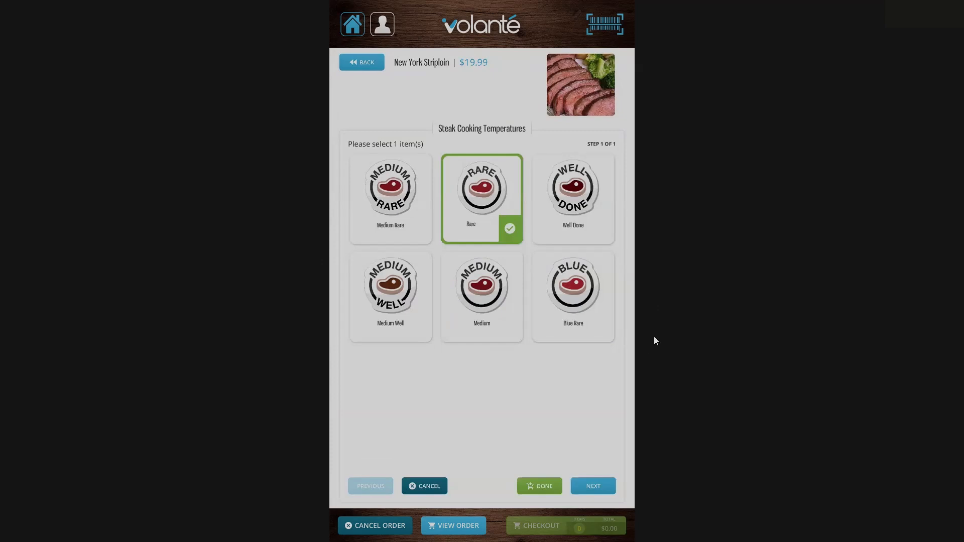
left_click(593, 487)
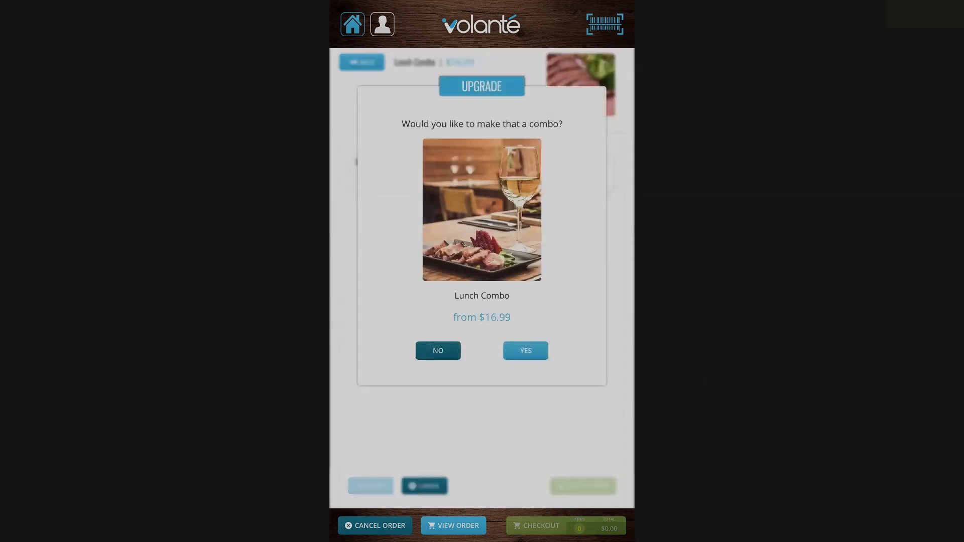
left_click(438, 351)
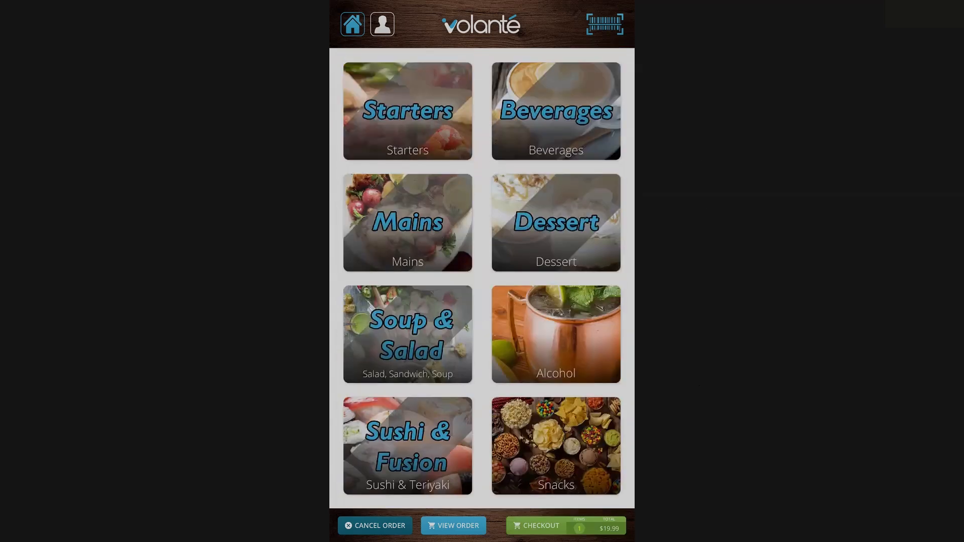
Step: Examine the allergen information for the Apple Pie in the Dessert category and close its details
left_click(602, 220)
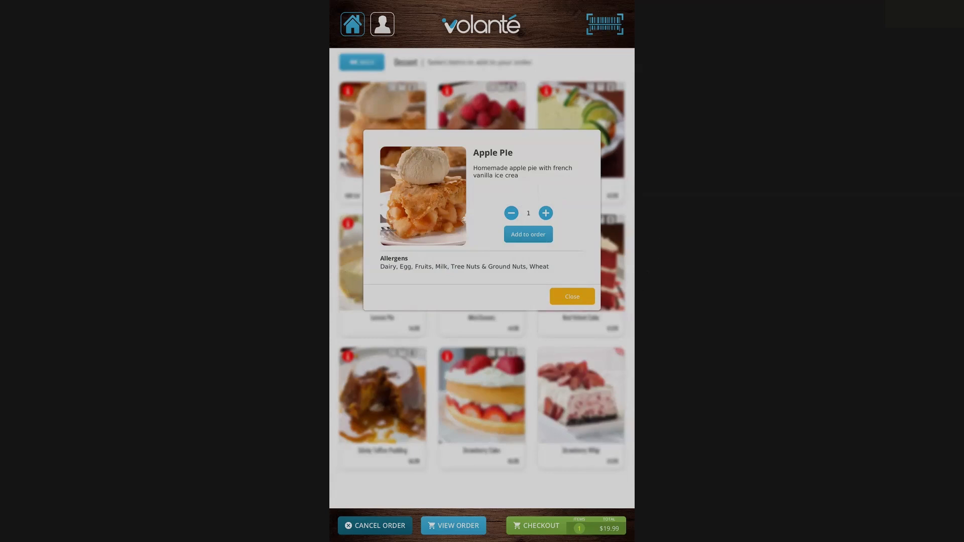
left_click(573, 296)
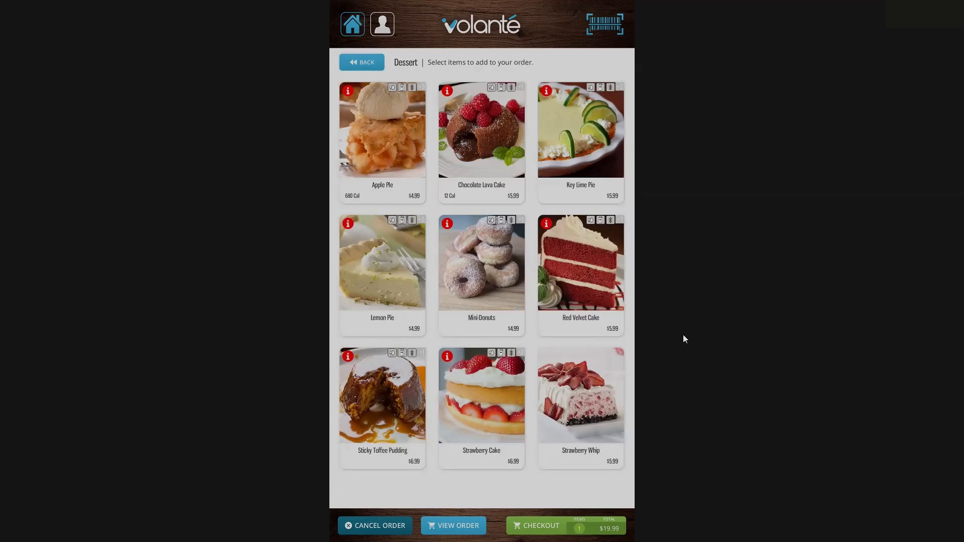
Step: Add a Strawberry Whip to the order, check out, and proceed to the payment method selection
left_click(581, 402)
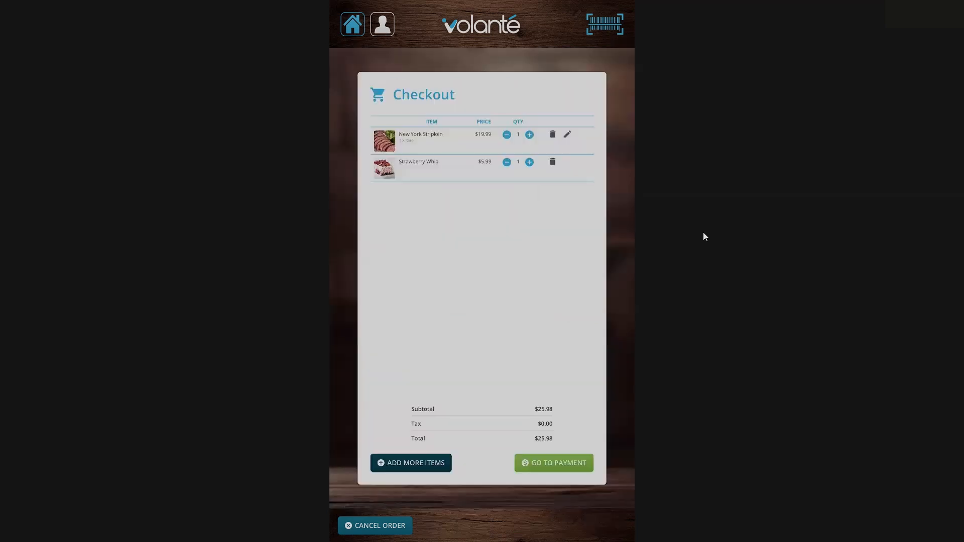
left_click(554, 463)
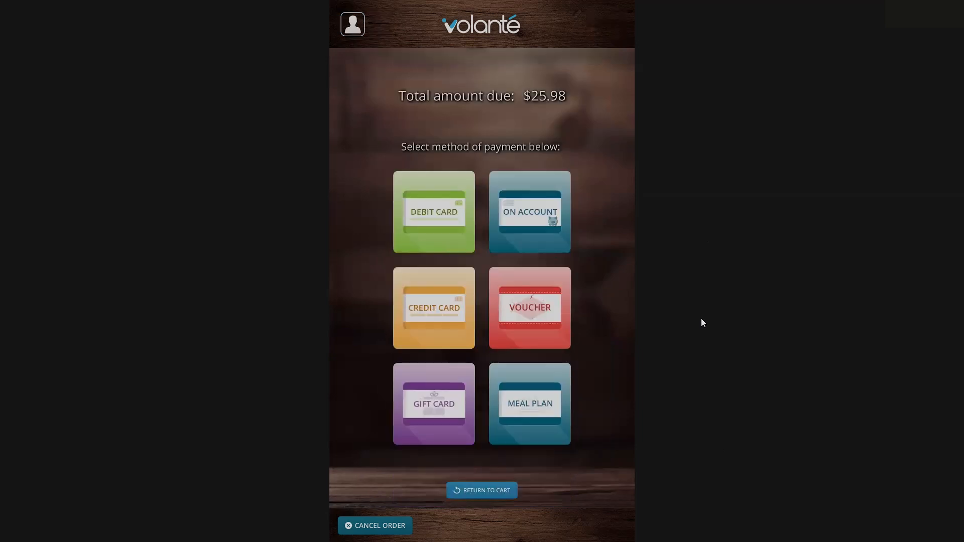